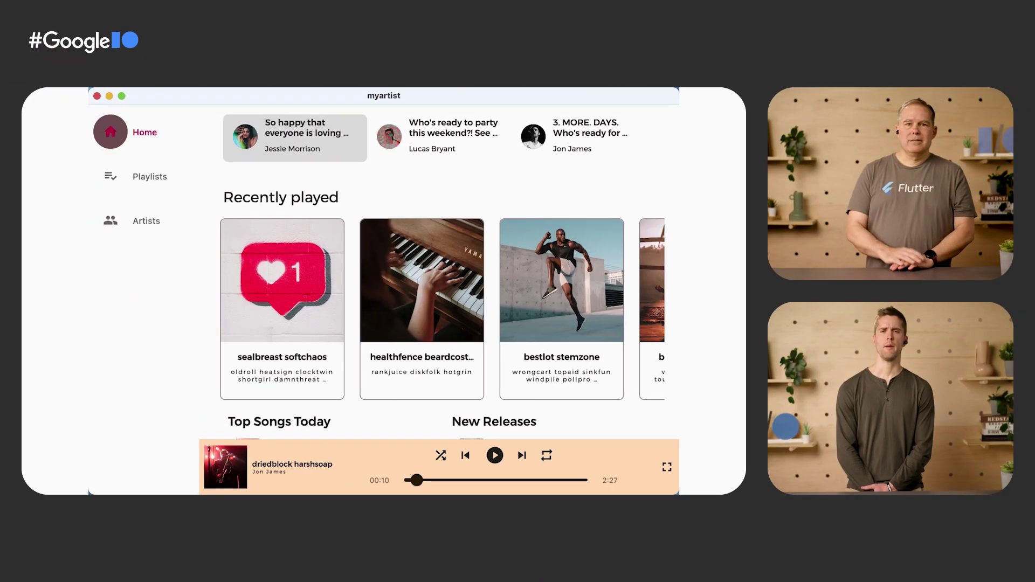
- Tab repeatedly through Home, Playlists, Artists and the three status posts, stopping on the second post
key(Tab)
key(Tab)
key(Tab)
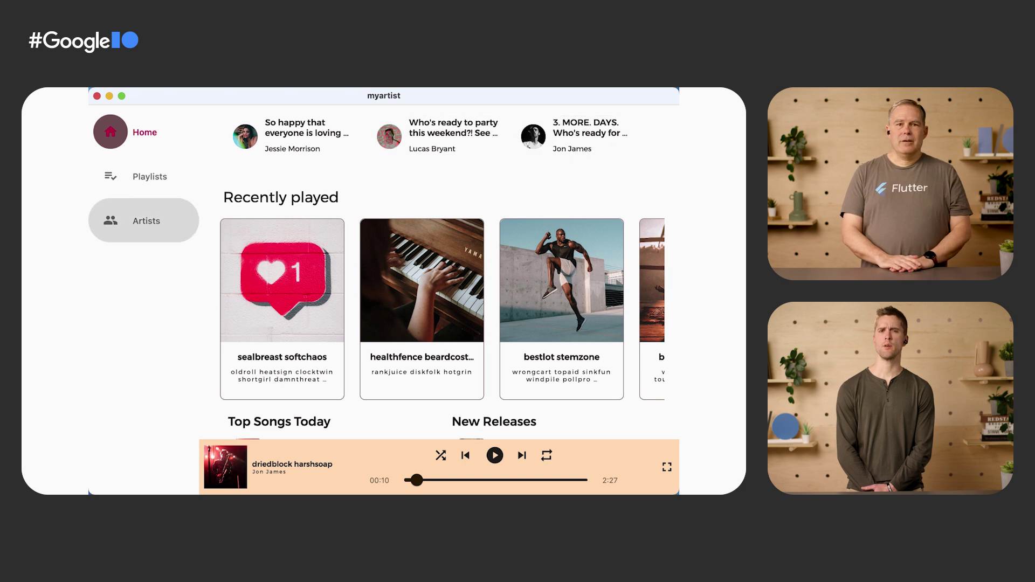
key(Tab)
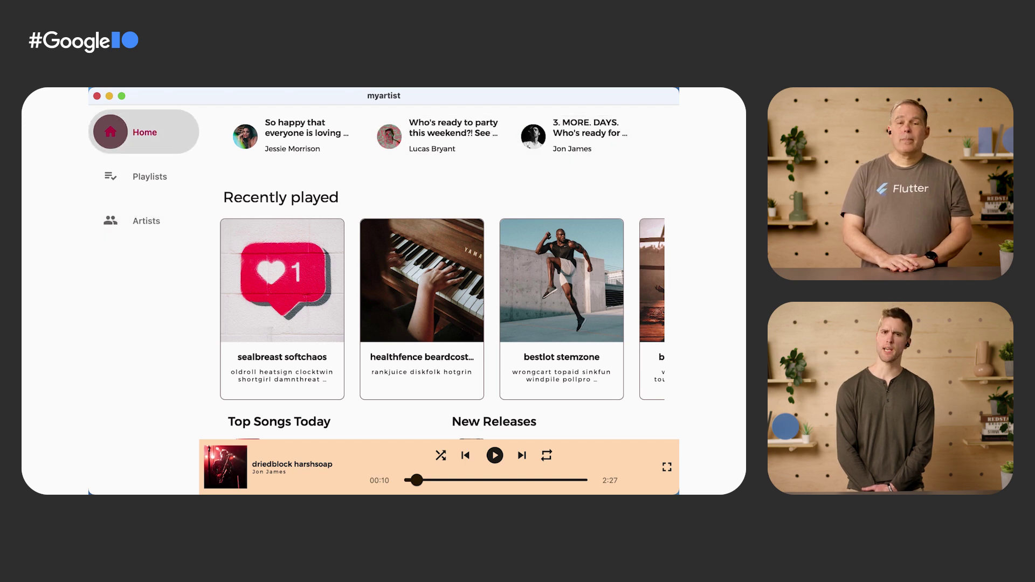
key(Tab)
key(Tab)
key(Tab)
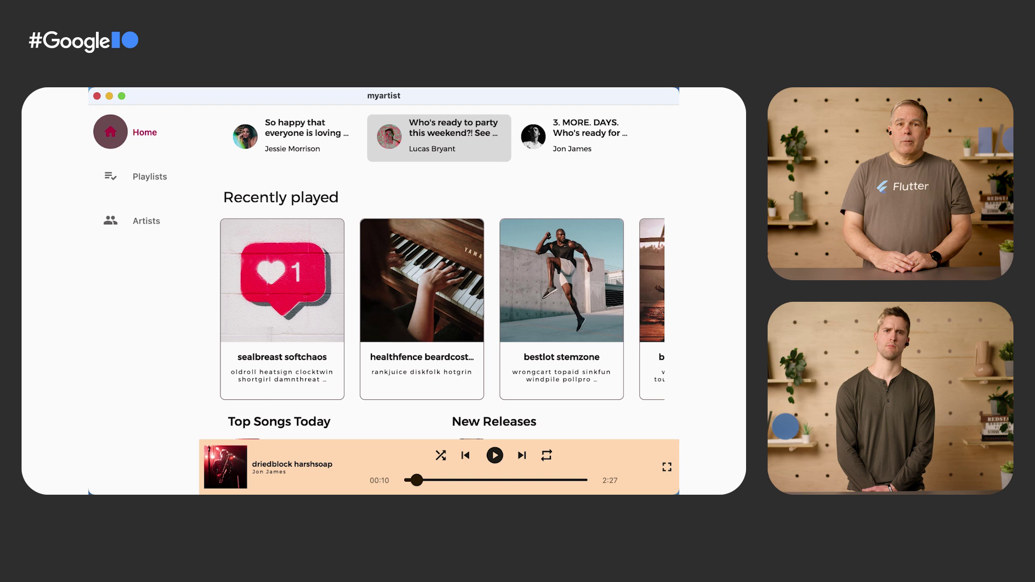
key(Tab)
key(Tab)
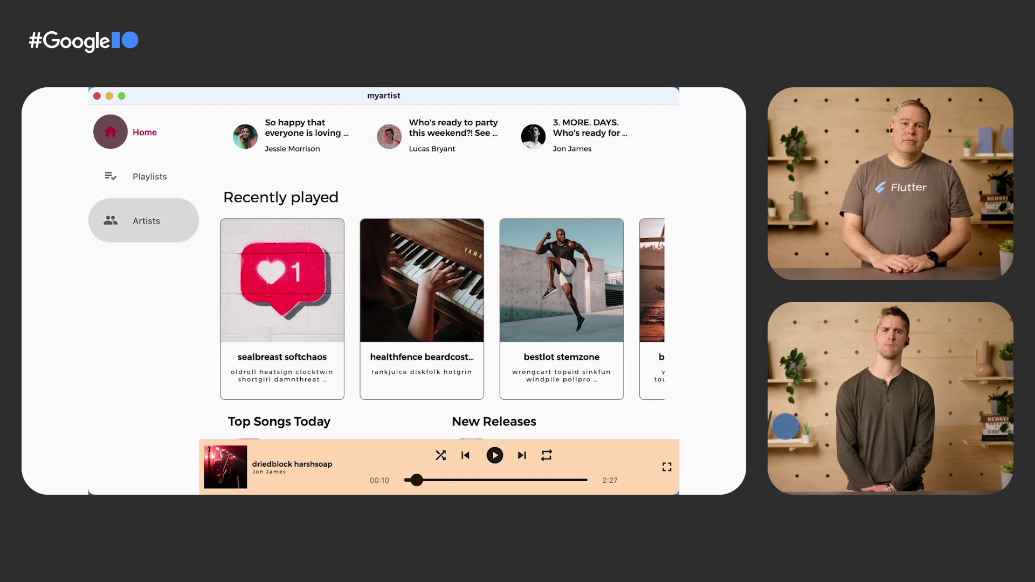
key(Tab)
key(Tab)
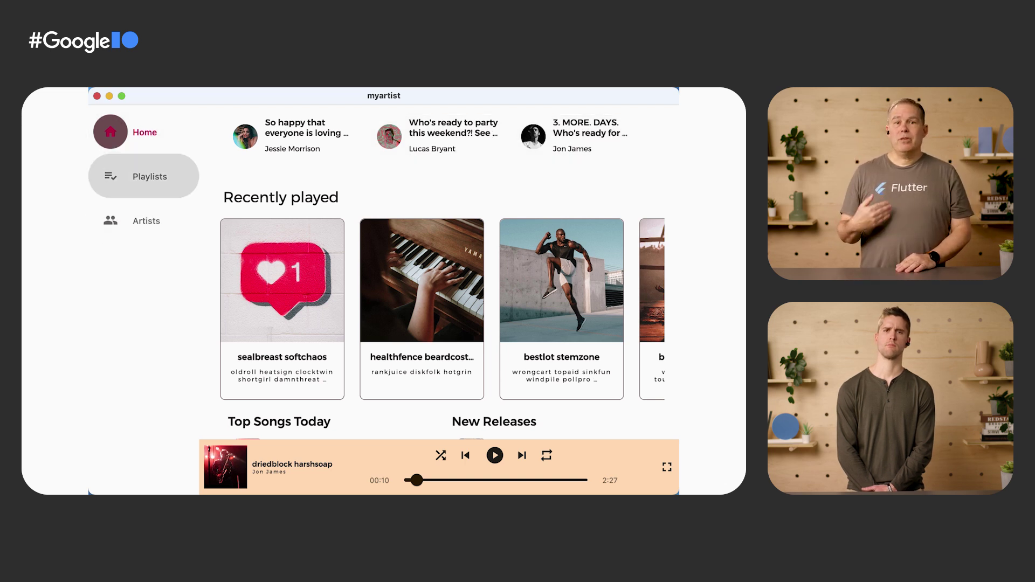
key(Tab)
key(Tab)
key(Tab)
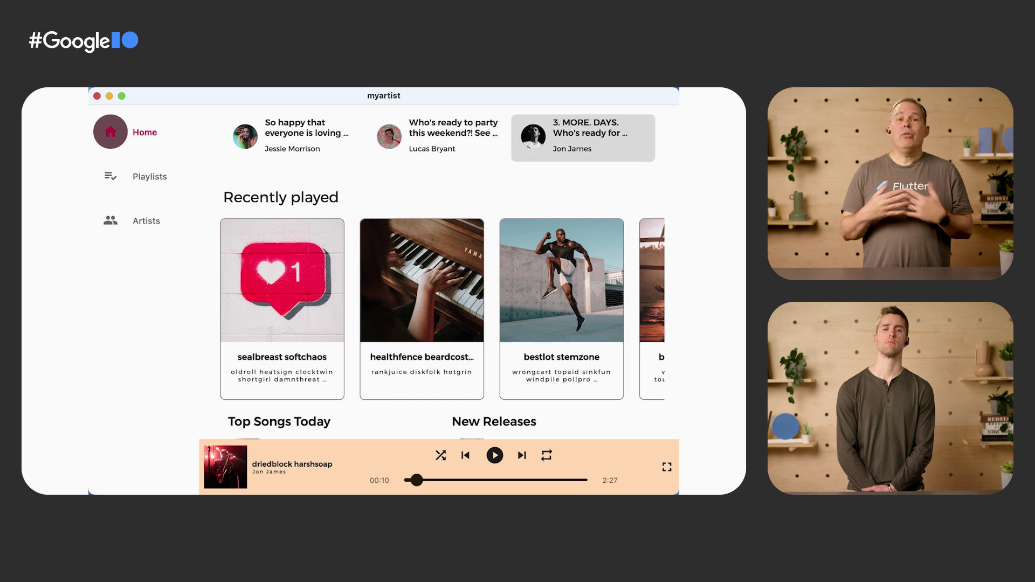
key(Tab)
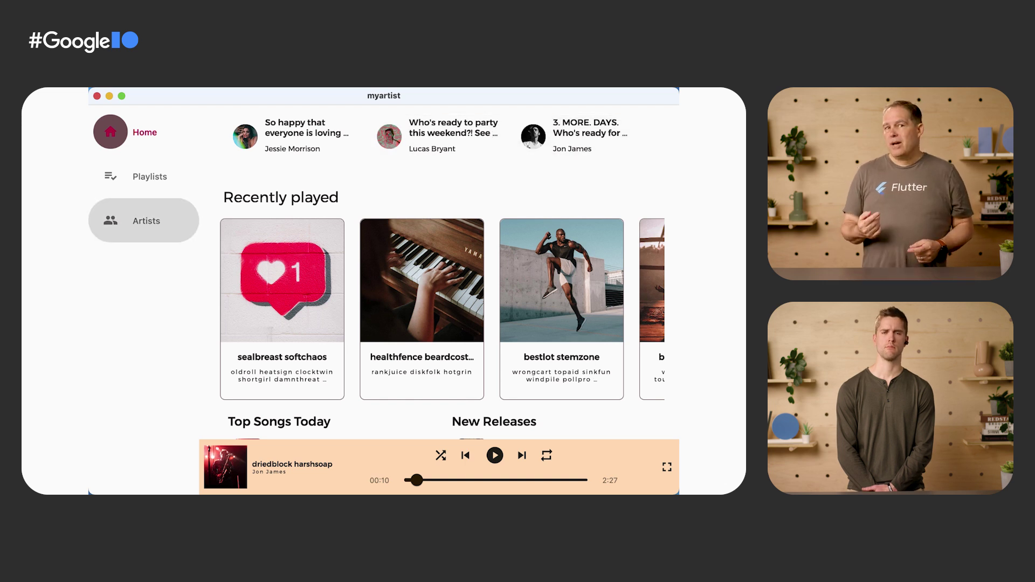
key(Tab)
key(Tab)
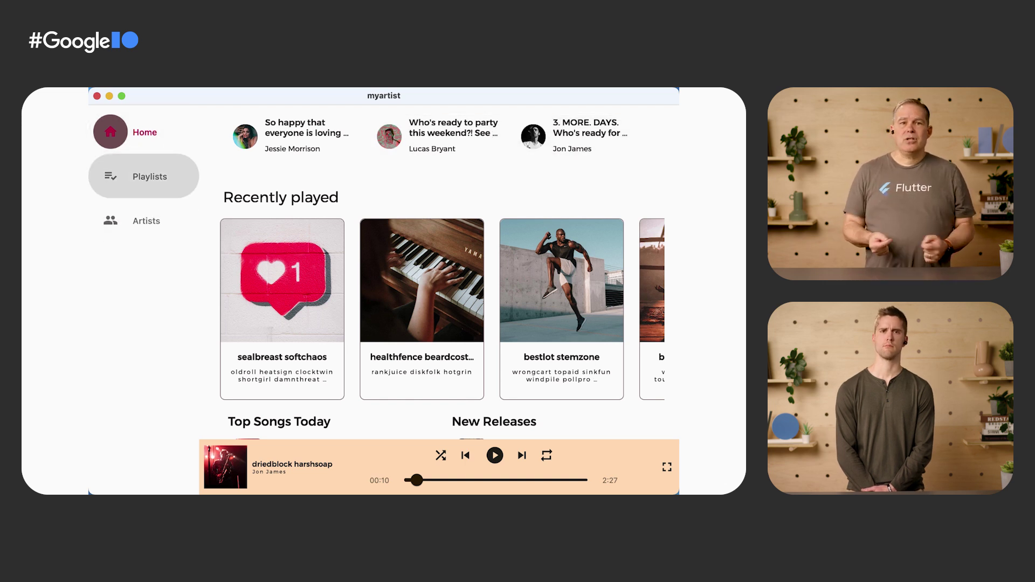
key(Tab)
key(Tab)
key(Tab)
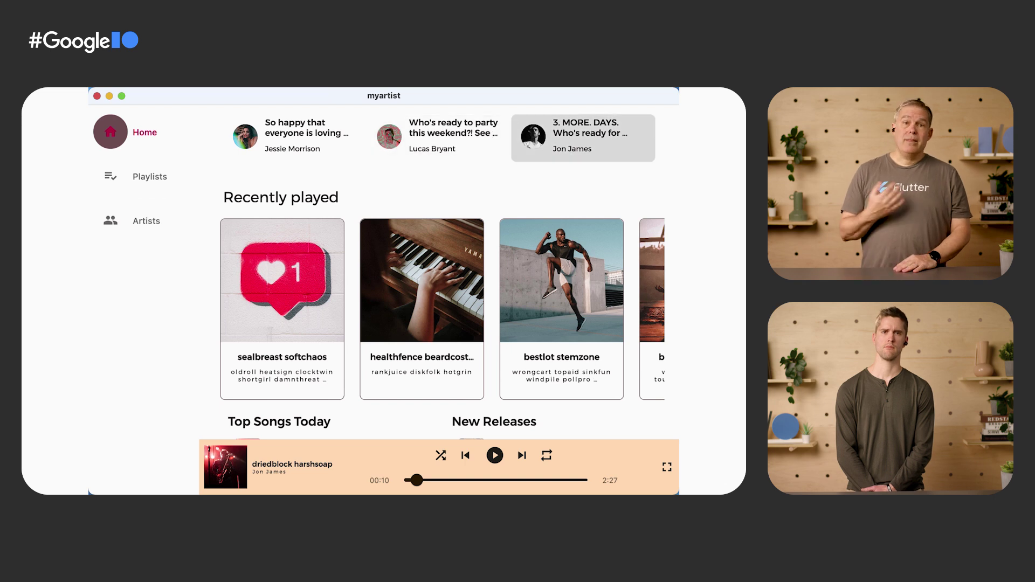
key(Tab)
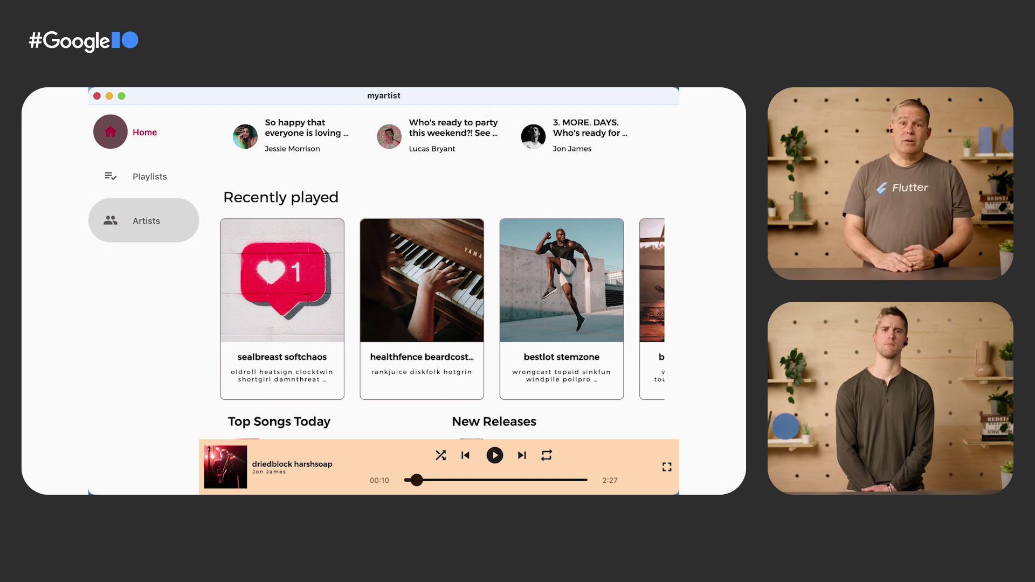
key(Tab)
key(Tab)
key(Tab)
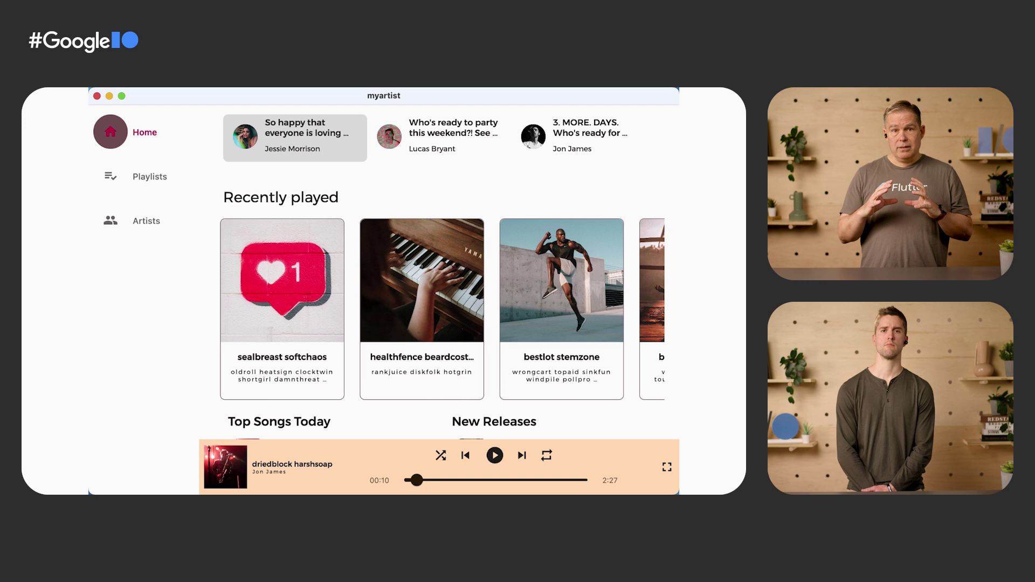
key(Tab)
key(Tab)
key(Tab)
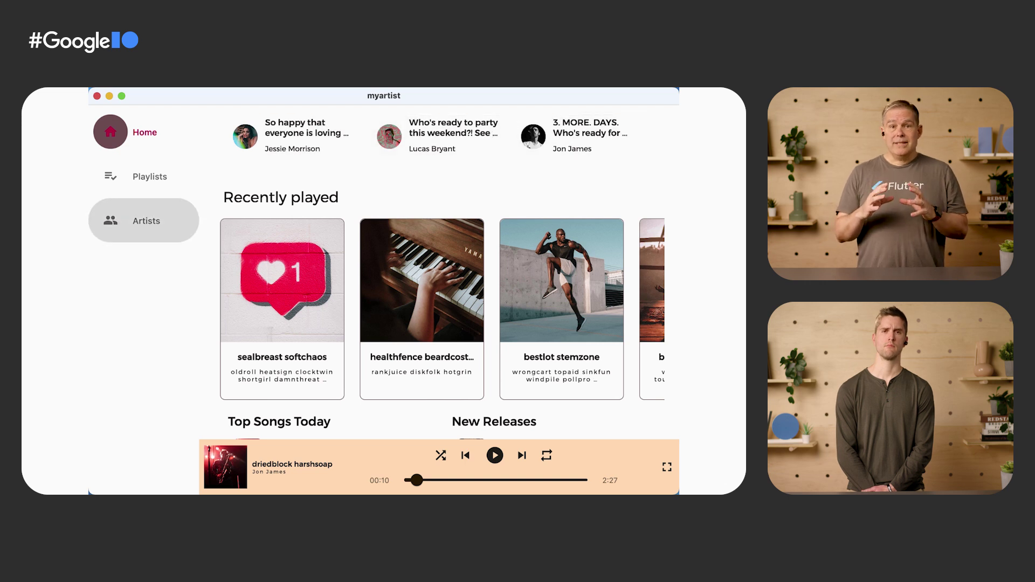
key(Tab)
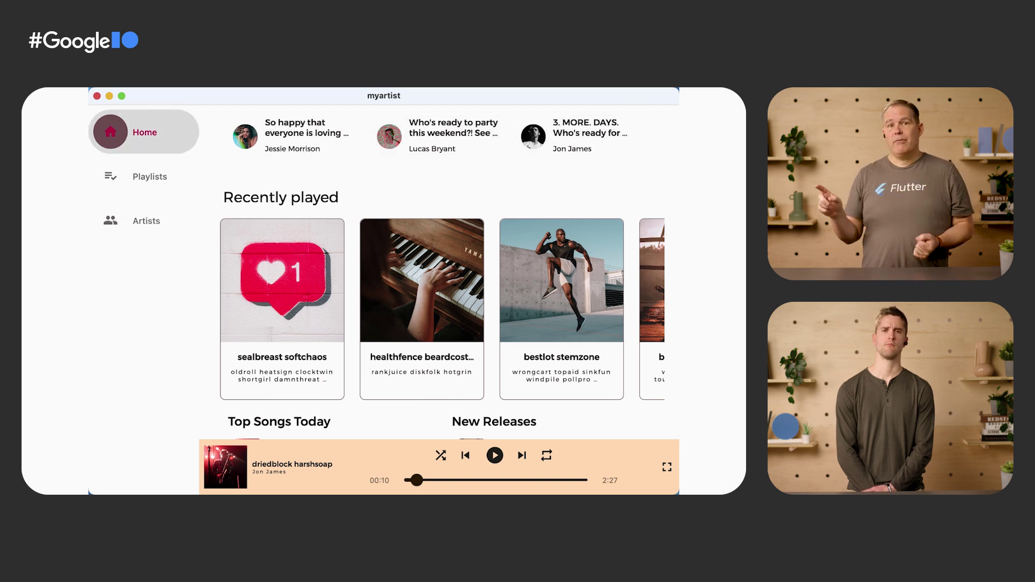
key(Tab)
key(Tab)
key(Tab)
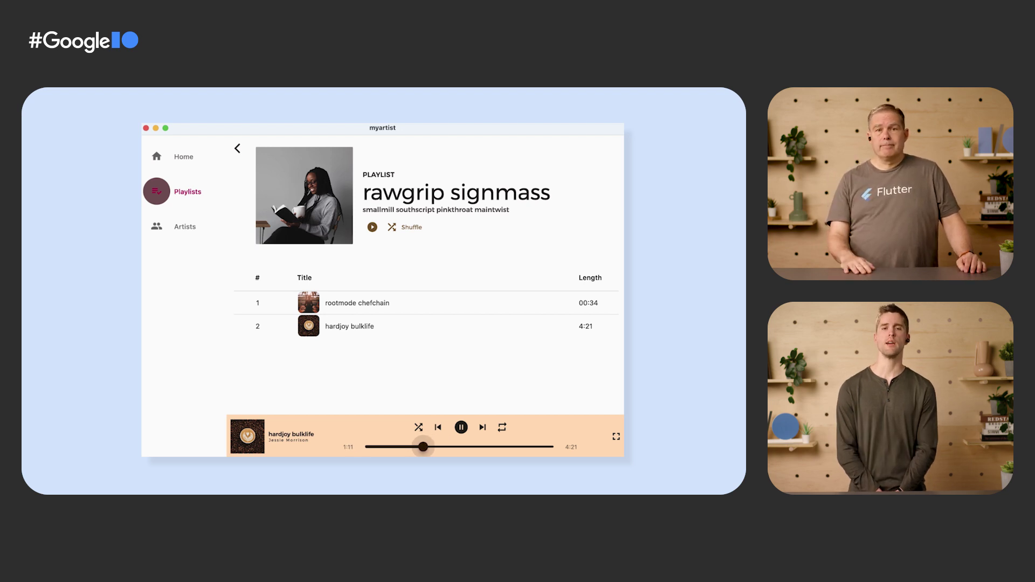
- Drag the bottom playback slider rightward so 'hardjoy bulklife' jumps to about 1:53
drag(411, 446, 424, 447)
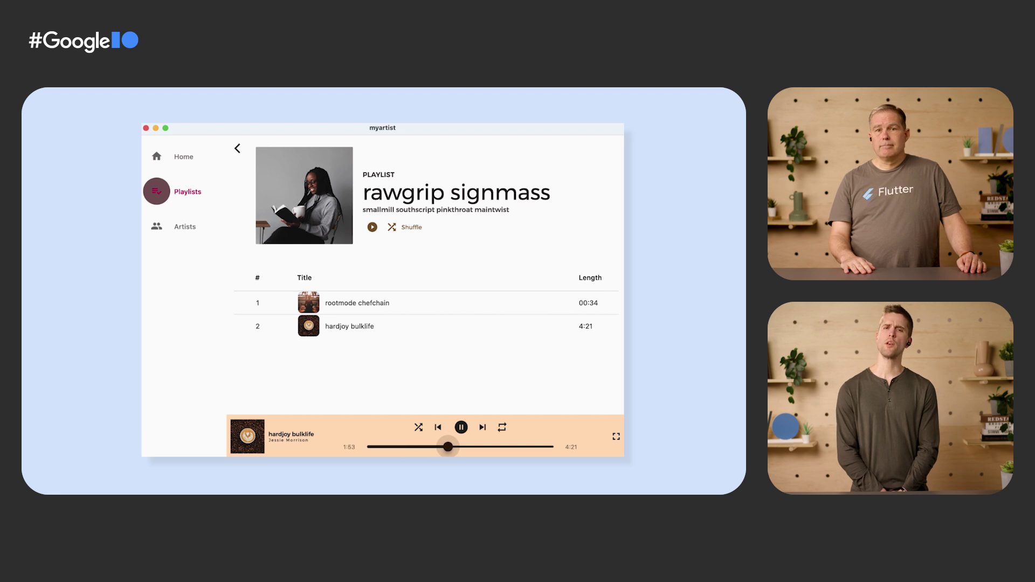